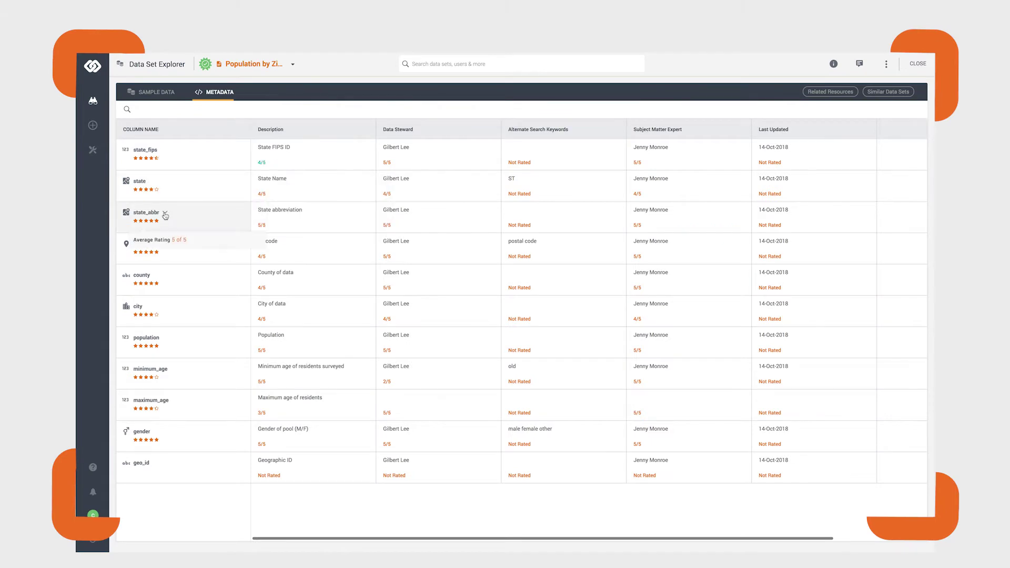
- Show state_abbr rating details, run seattle_quality_of_life, and trace licensee_id back to wine_stores
{"action": "left_click", "coordinate": [165, 214]}
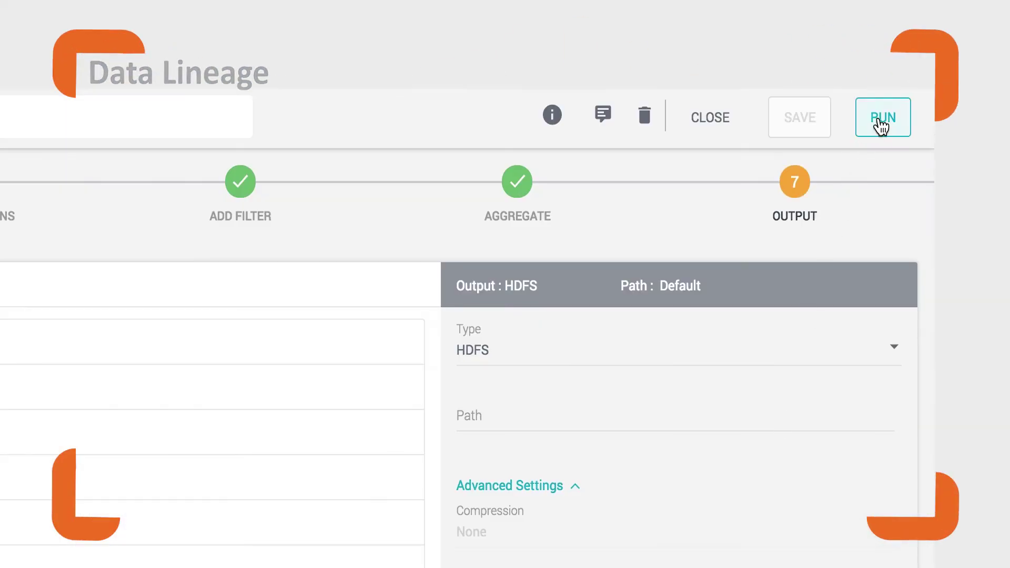
{"action": "left_click", "coordinate": [881, 121]}
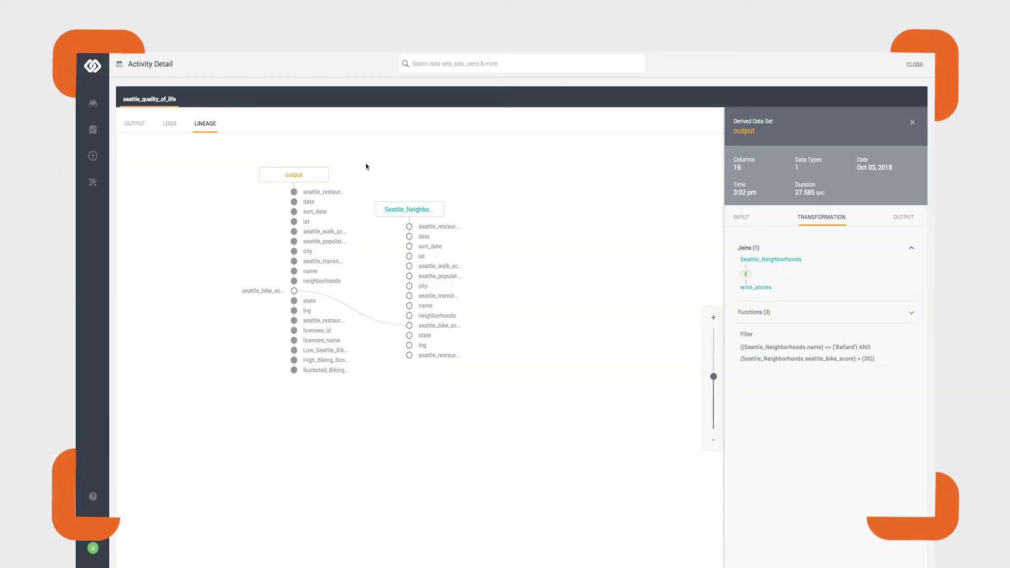
{"action": "left_click", "coordinate": [320, 340]}
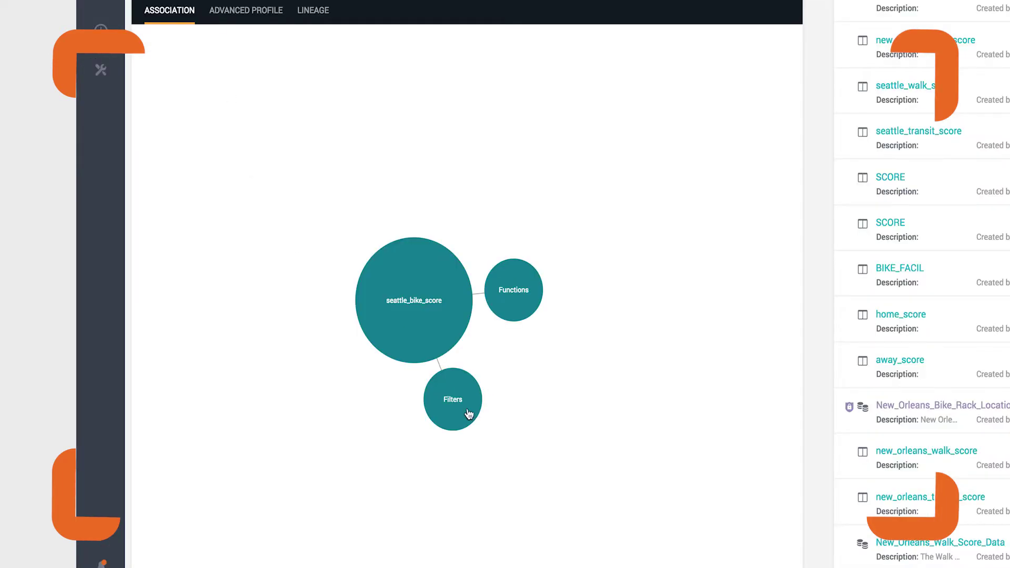
- Show the Remove Ballard filter, then highlight the Bike_Score_Buckets function's expression on seattle_bike_score
{"action": "left_click", "coordinate": [472, 408]}
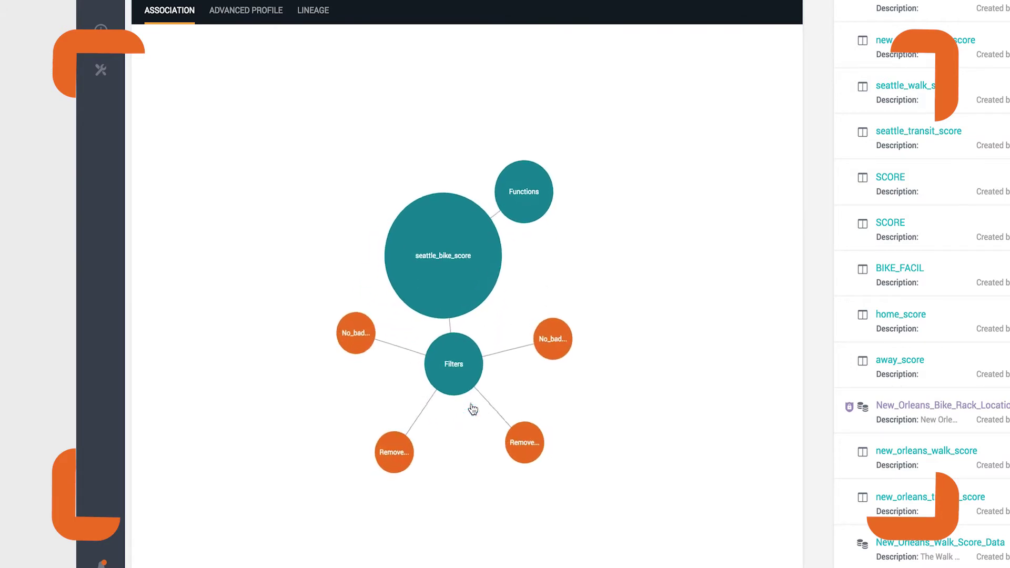
{"action": "left_click", "coordinate": [519, 450]}
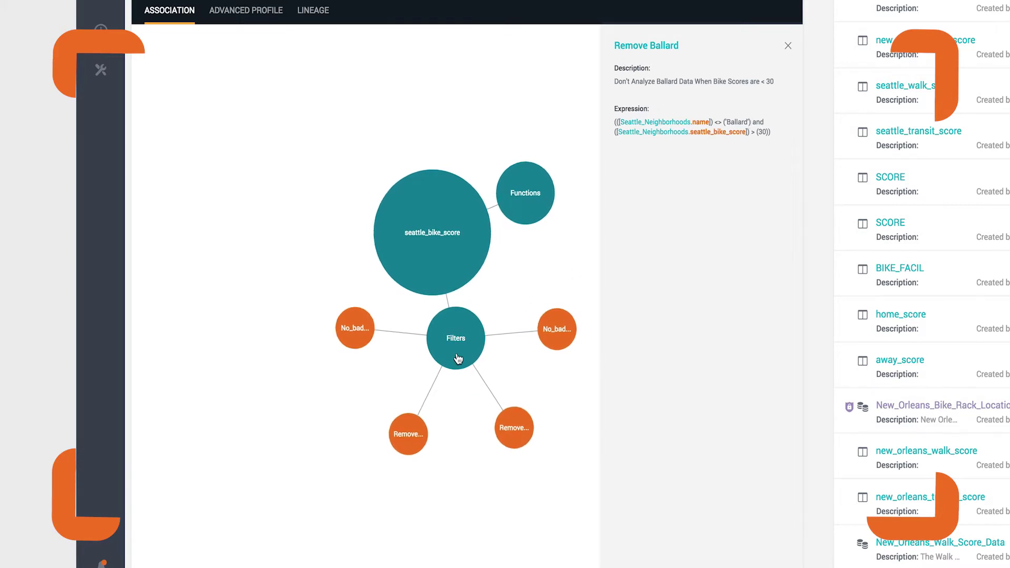
{"action": "left_click", "coordinate": [519, 211]}
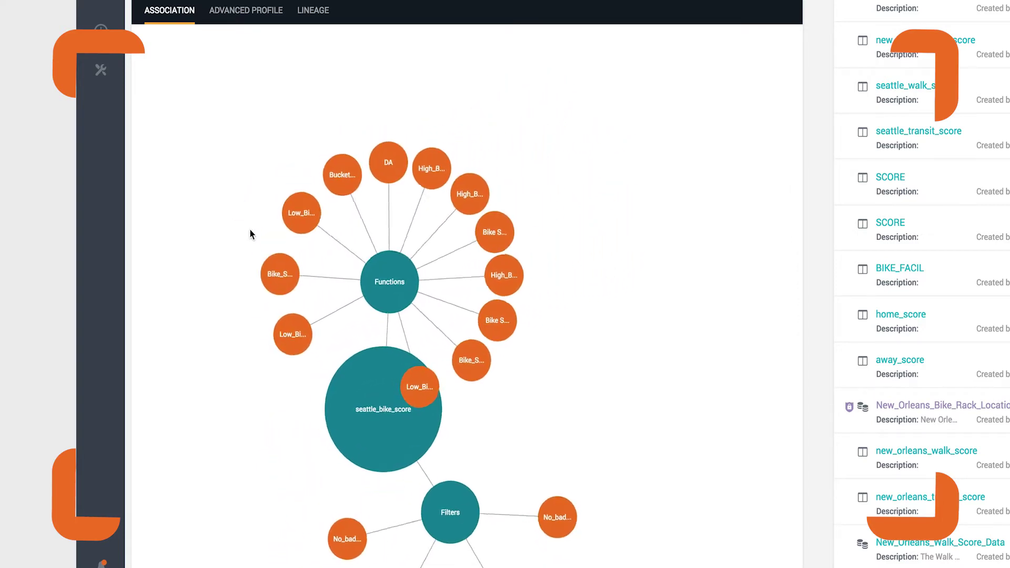
{"action": "left_click", "coordinate": [296, 306]}
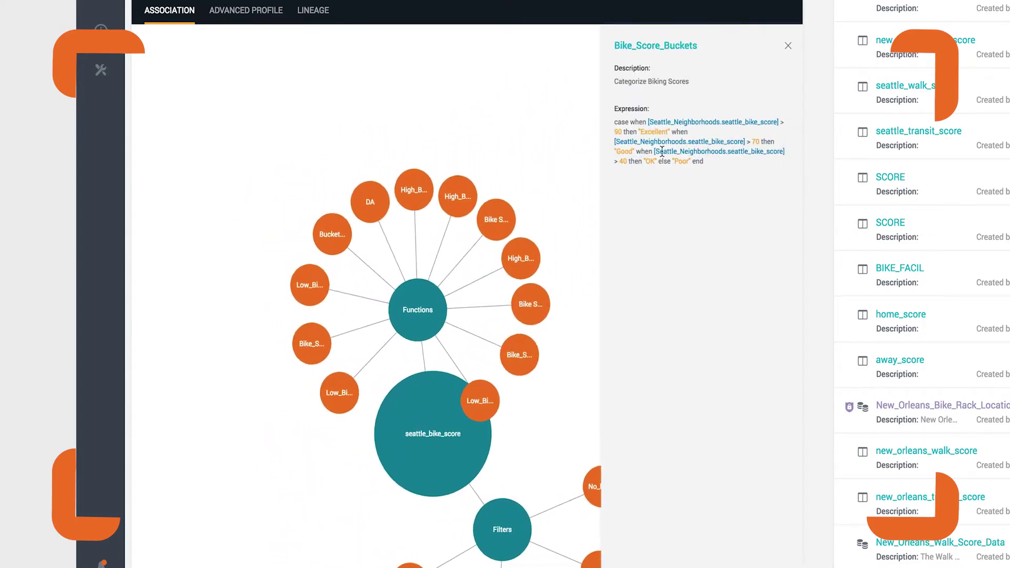
{"action": "left_click_drag", "start_coordinate": [615, 120], "coordinate": [708, 169]}
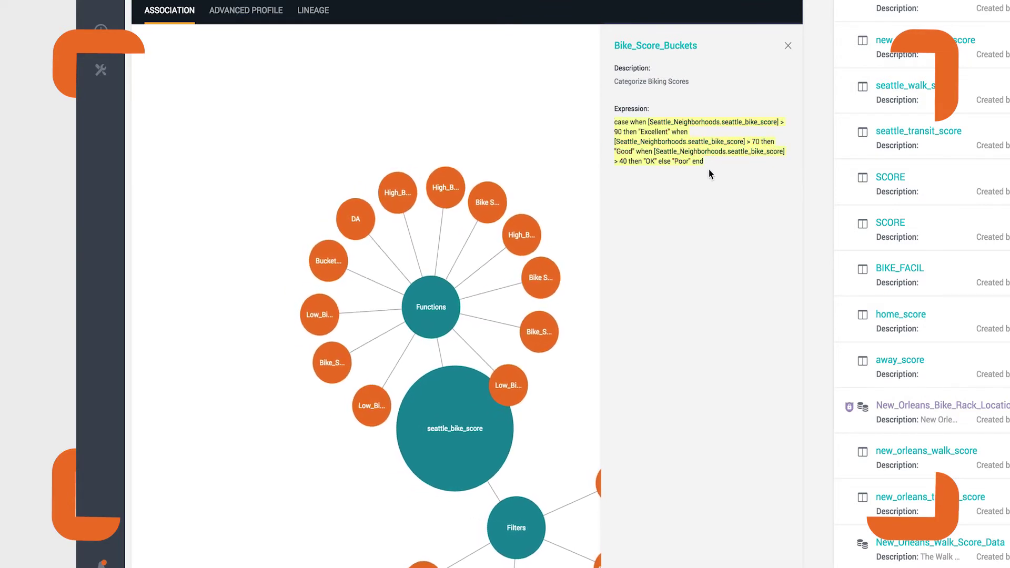